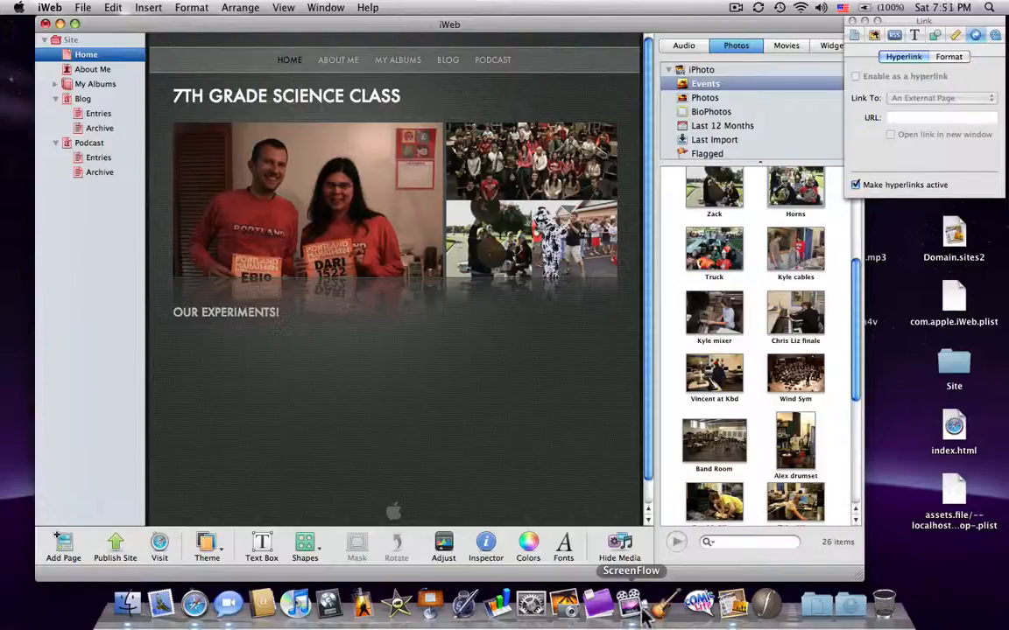
Open the site's publishing settings and set the publishing destination to MobileMe.
left_click(70, 40)
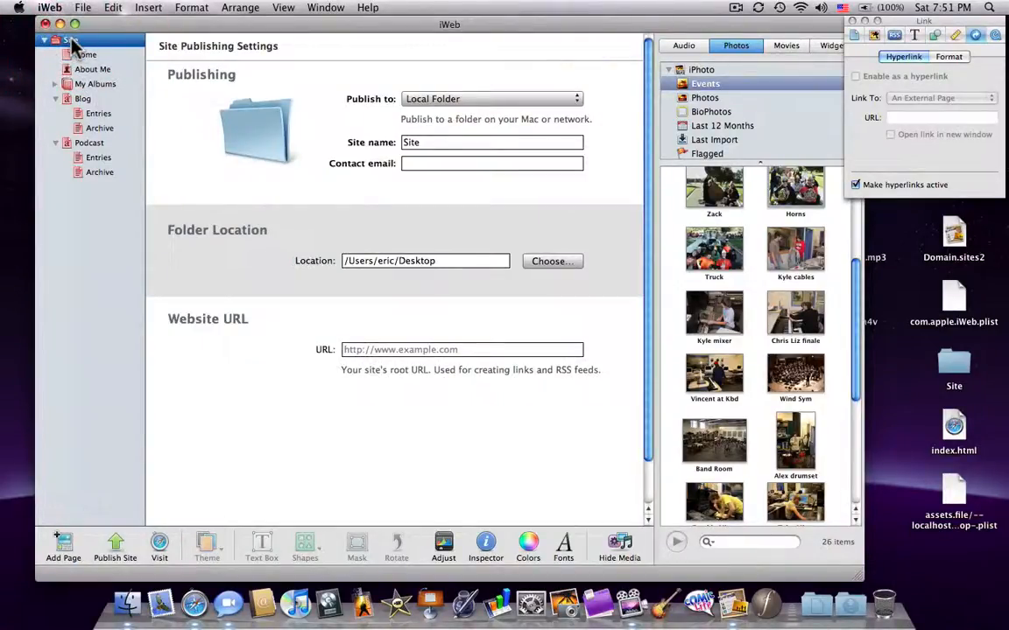
left_click(526, 100)
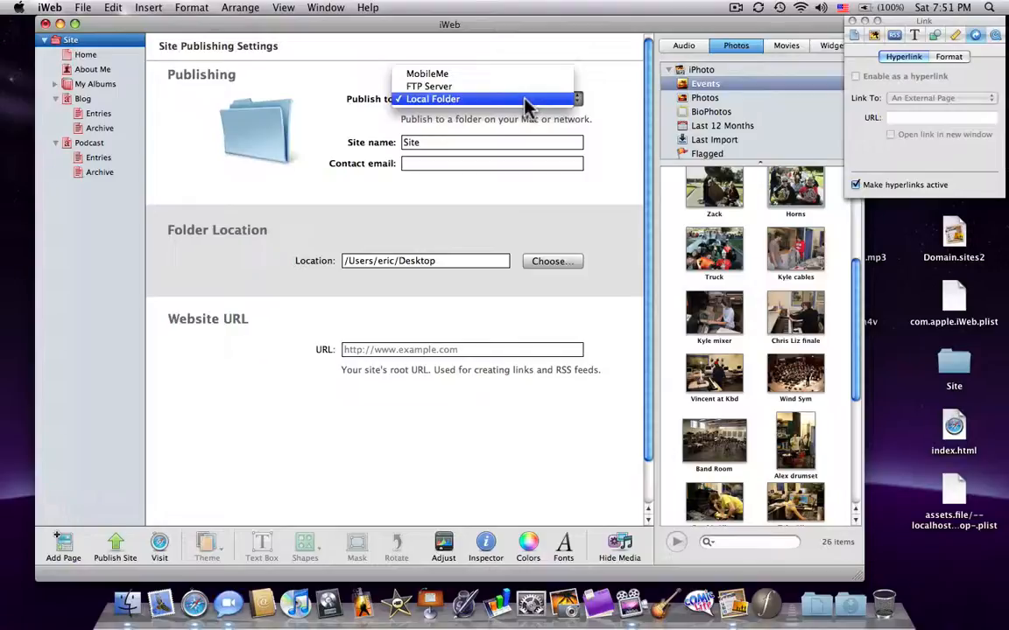
left_click(480, 75)
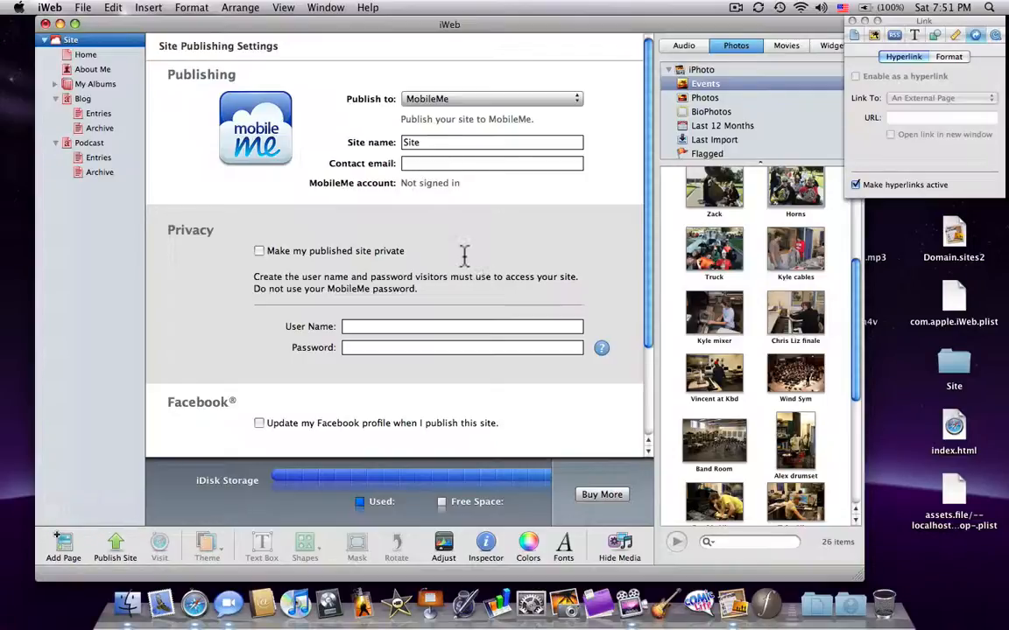
View the MobileMe account settings in System Preferences, quit it and return to iWeb.
left_click(531, 604)
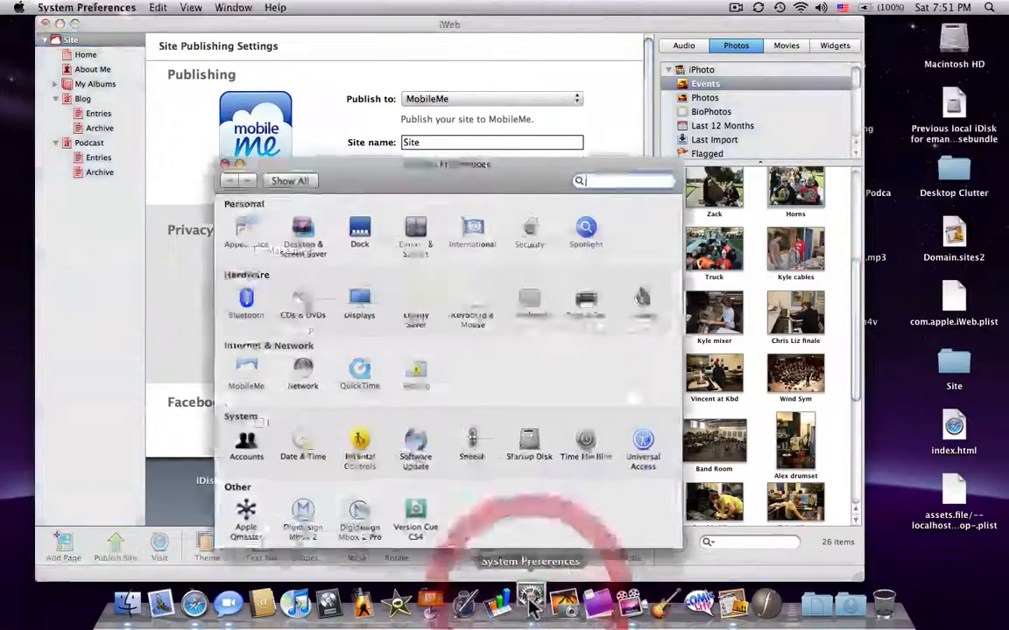
left_click(18, 8)
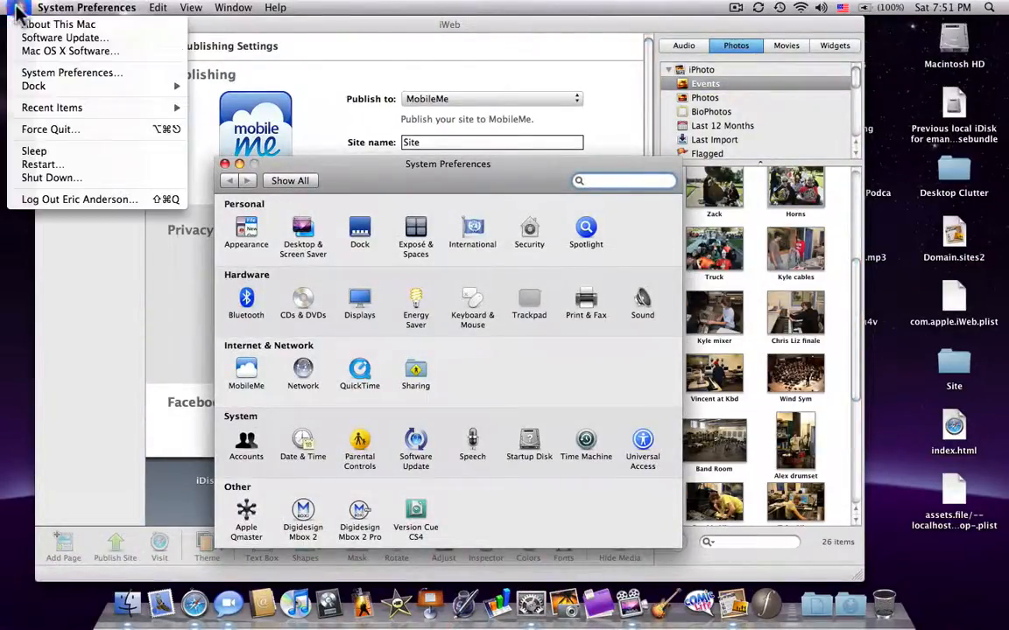
left_click(50, 73)
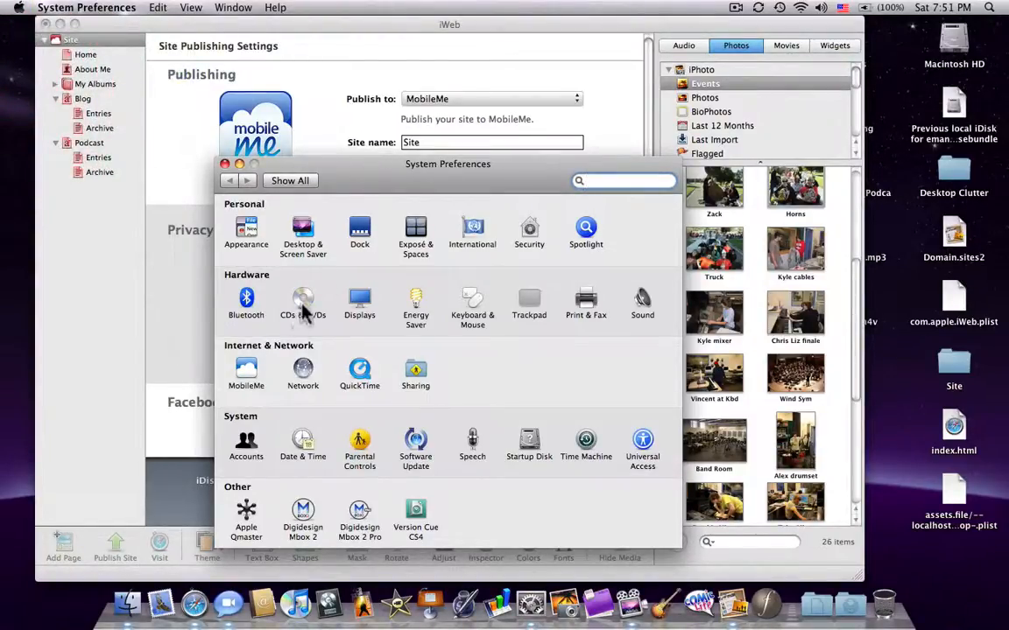
left_click(249, 374)
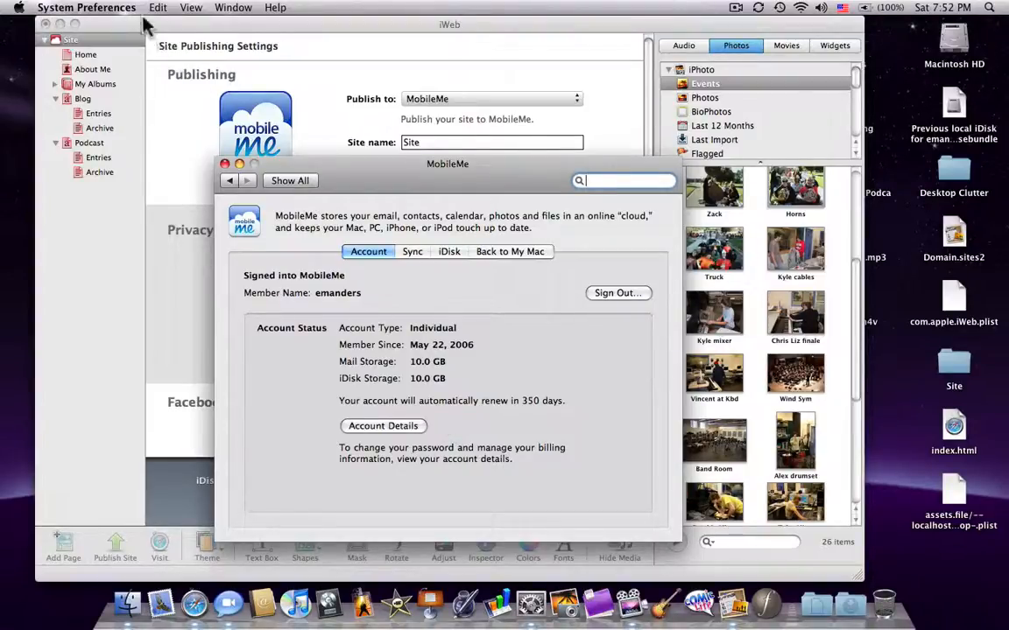
left_click(101, 8)
left_click(152, 120)
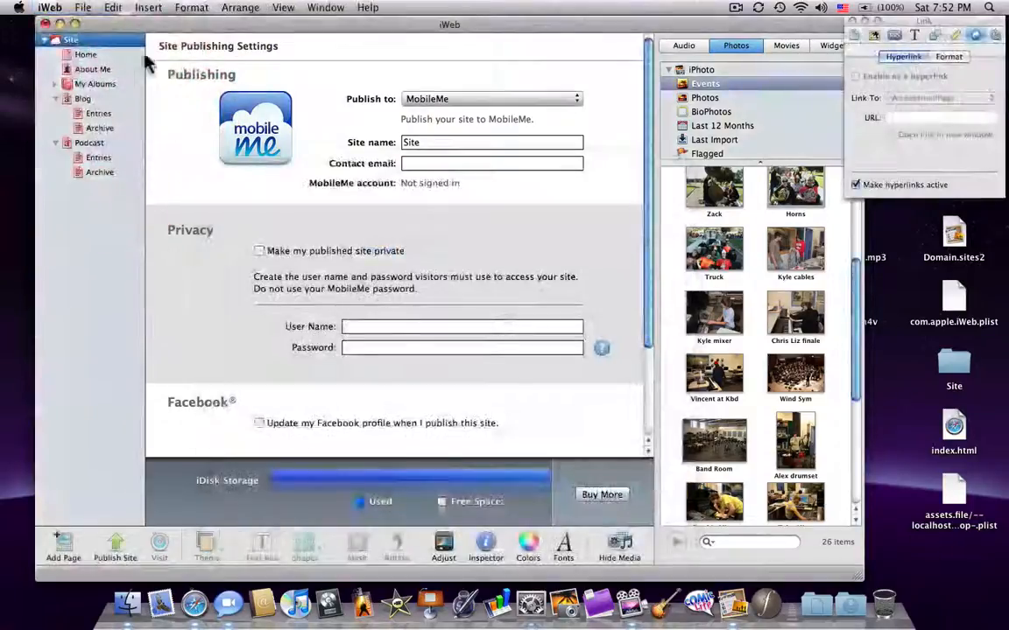
left_click(141, 24)
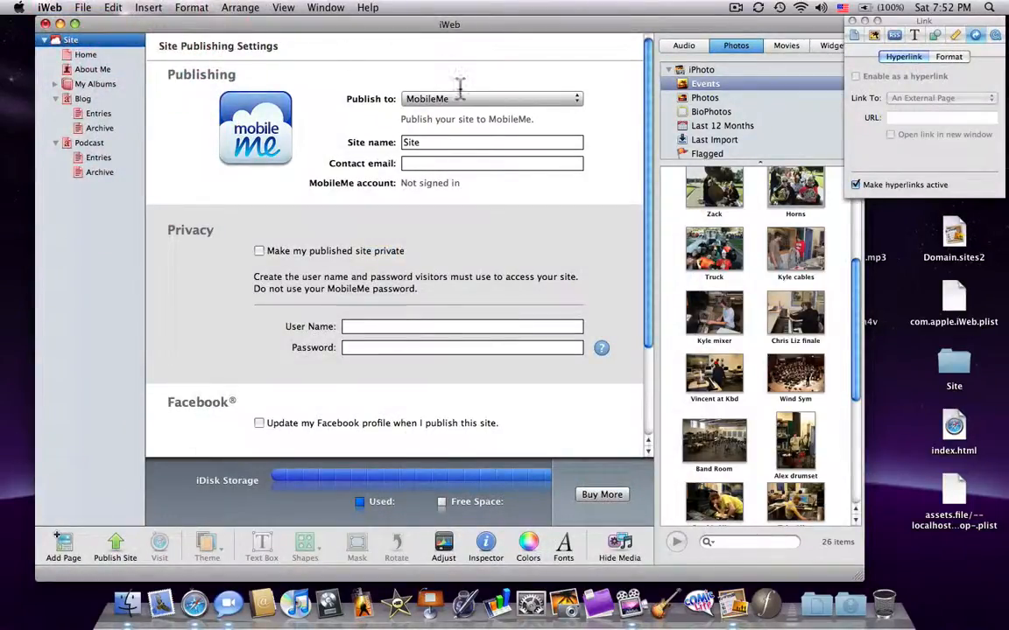
Set the publishing destination to FTP Server and go through the server address and user name fields.
left_click(552, 99)
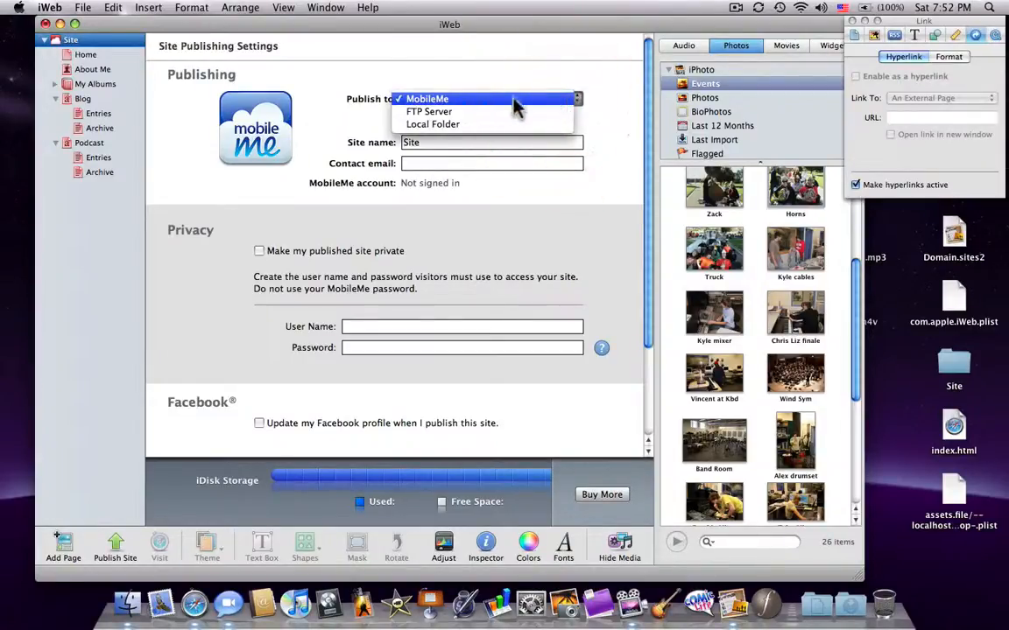
left_click(464, 112)
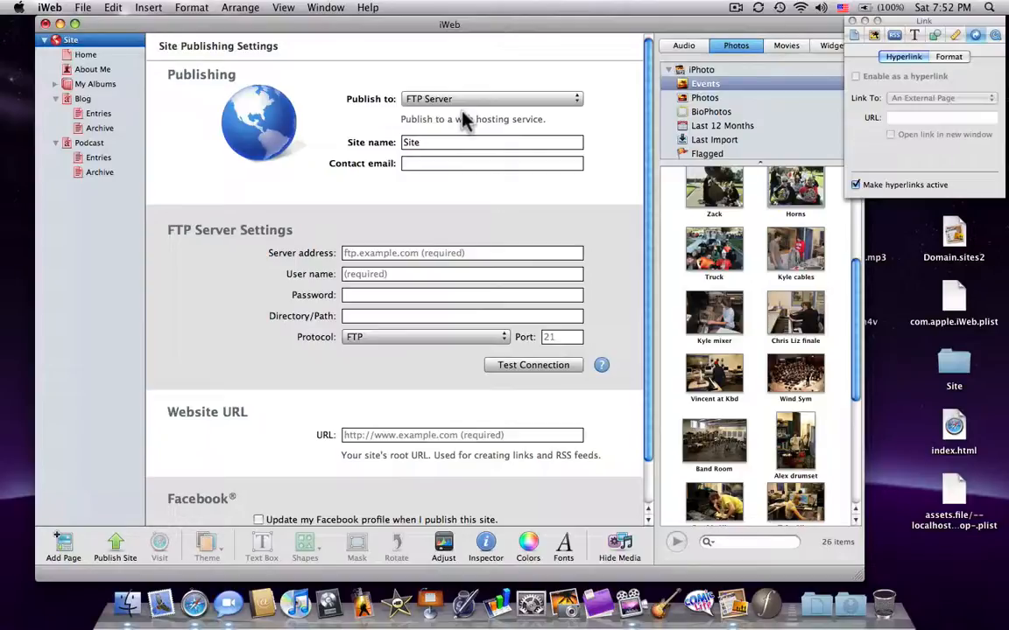
left_click(500, 252)
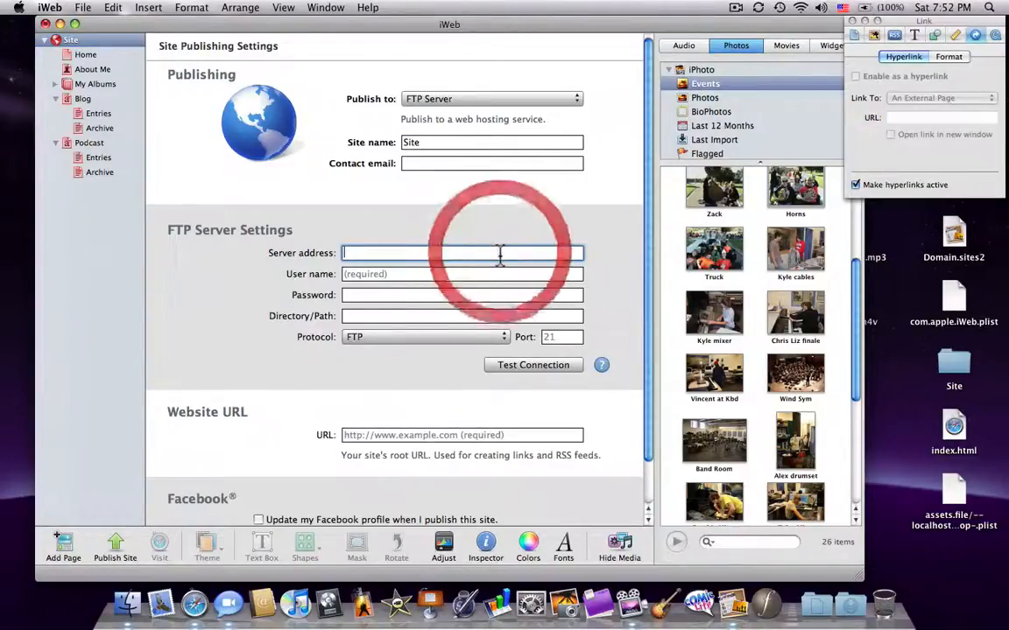
left_click(425, 277)
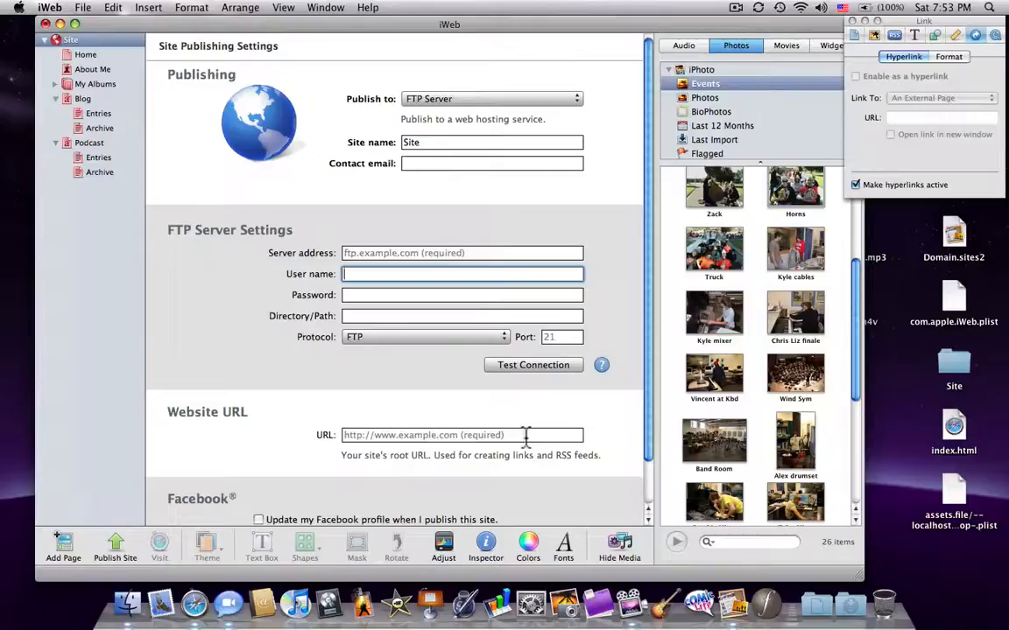
Set the publishing destination to Local Folder.
left_click(522, 104)
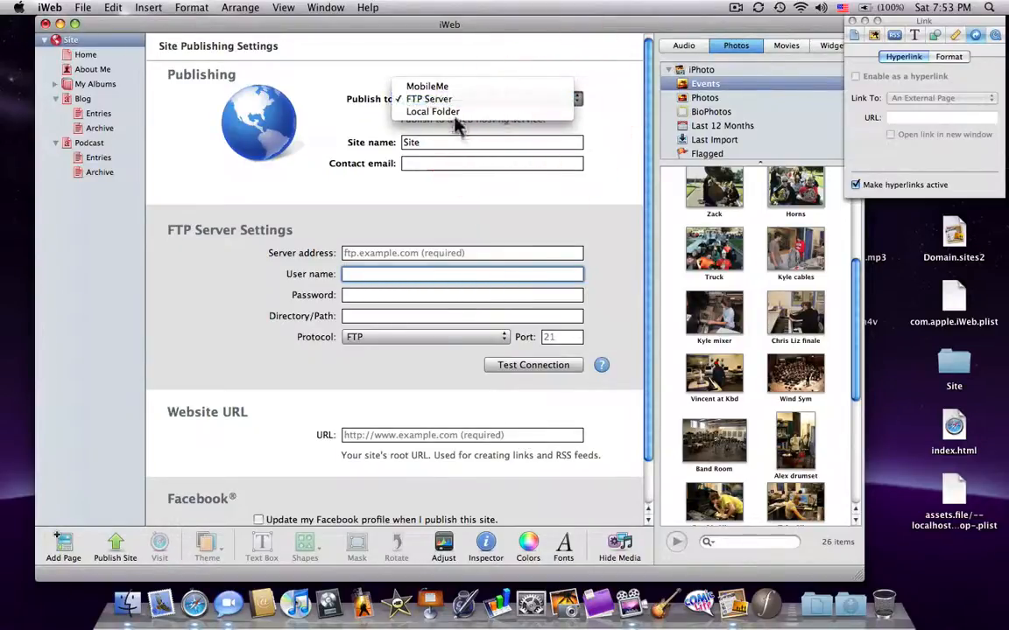
left_click(444, 113)
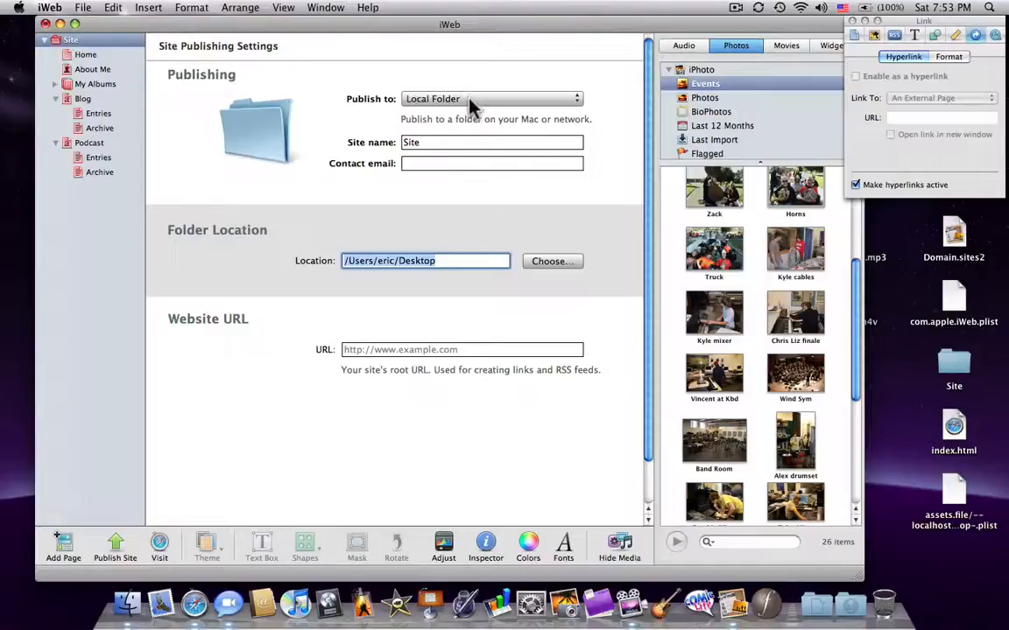
left_click(472, 100)
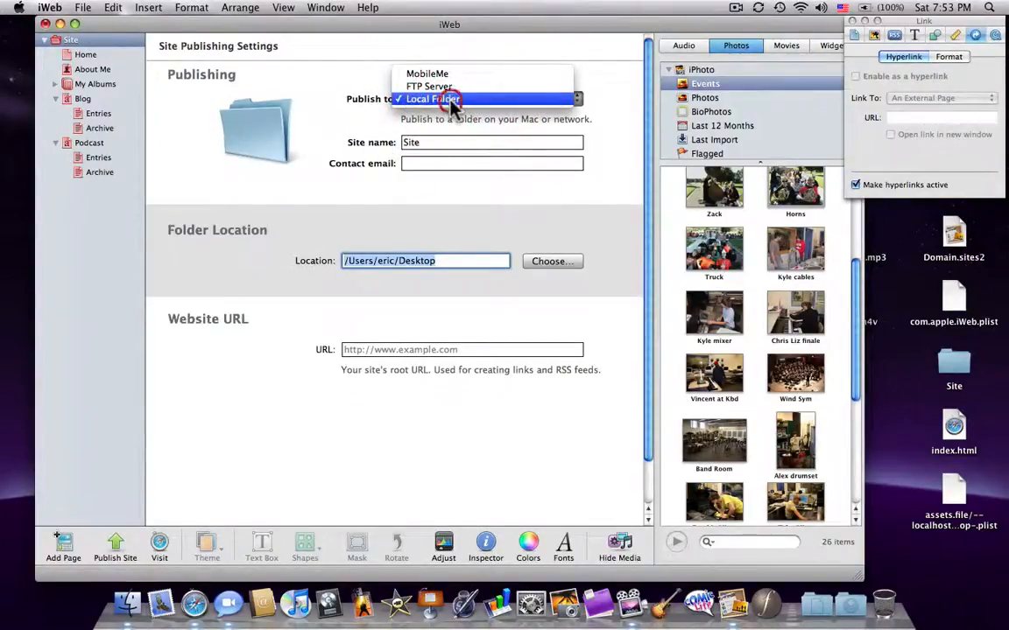
left_click(450, 102)
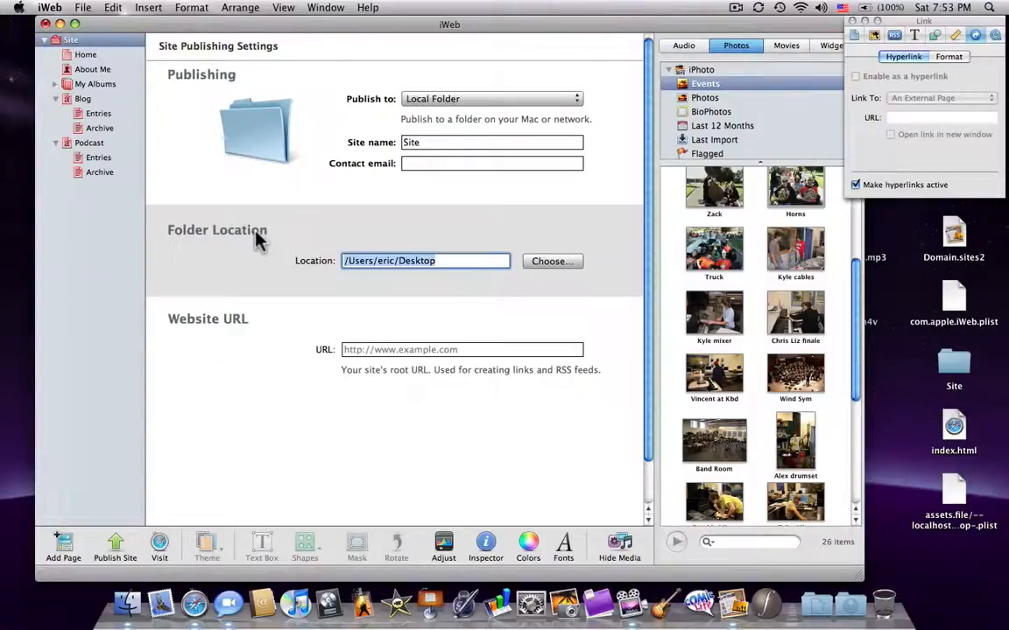
Create a folder named "My first website" on the Desktop and choose it as the publishing location.
left_click(555, 262)
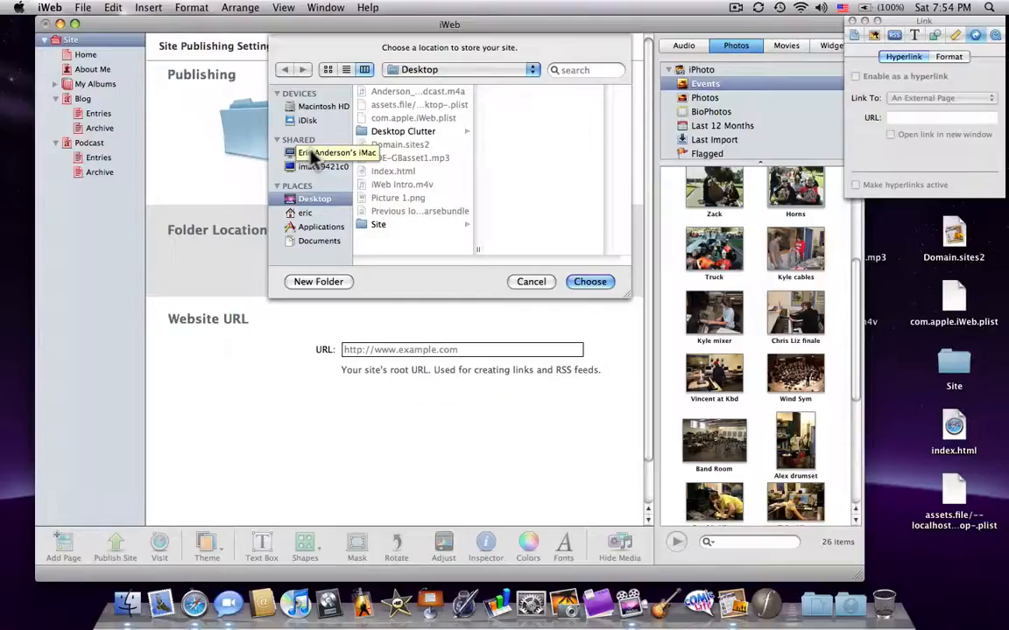
left_click(312, 201)
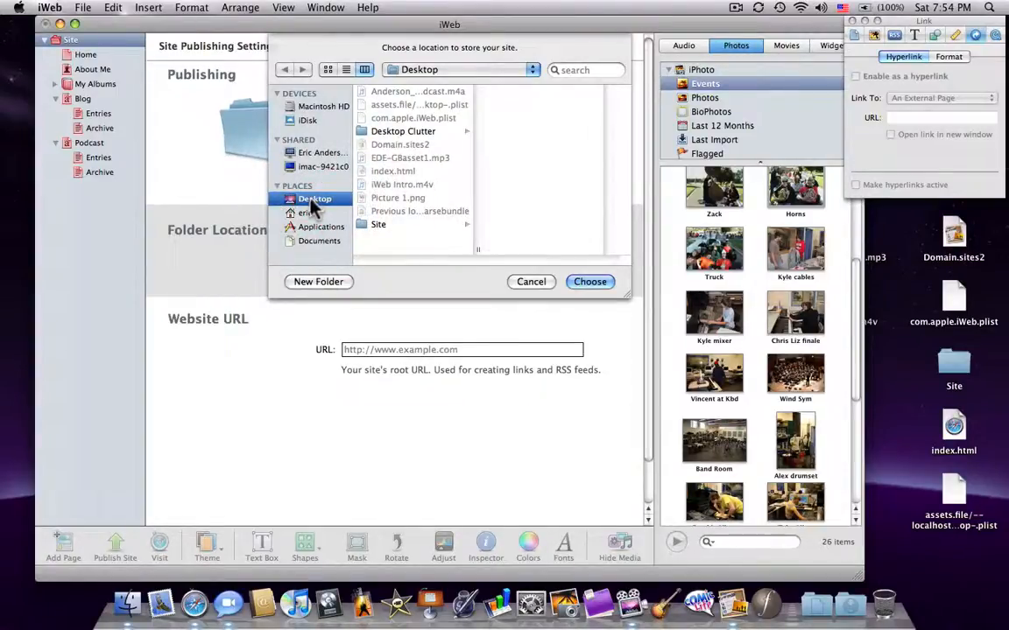
left_click(319, 282)
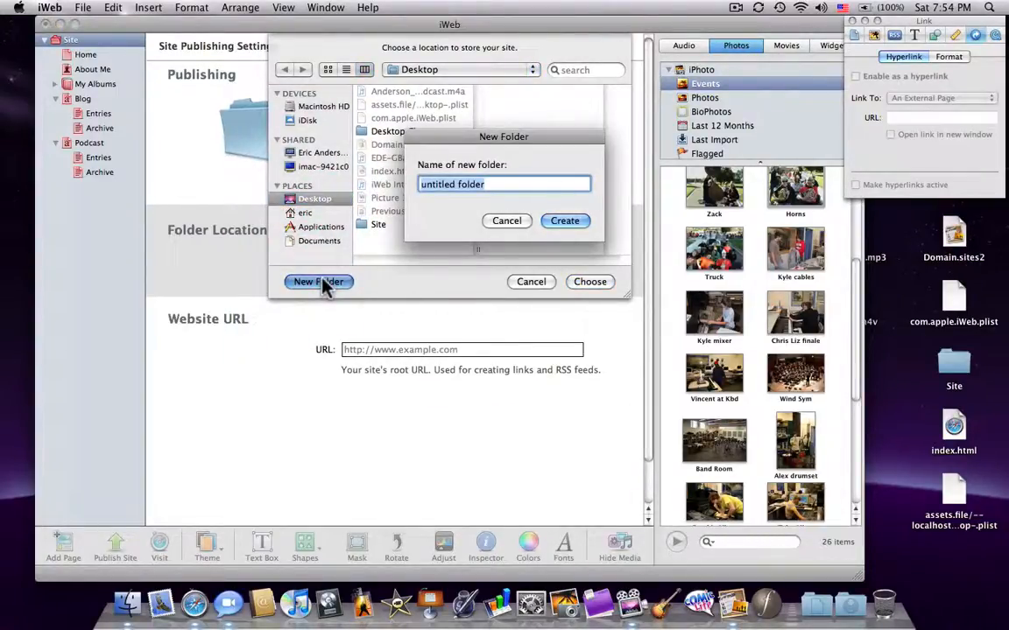
type("My first website")
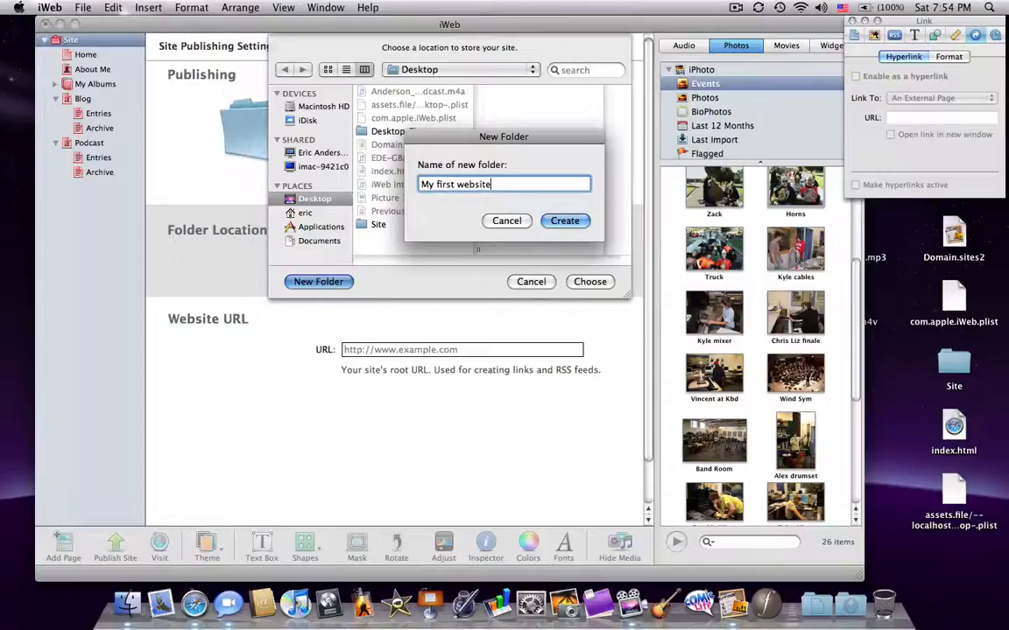
key("Return")
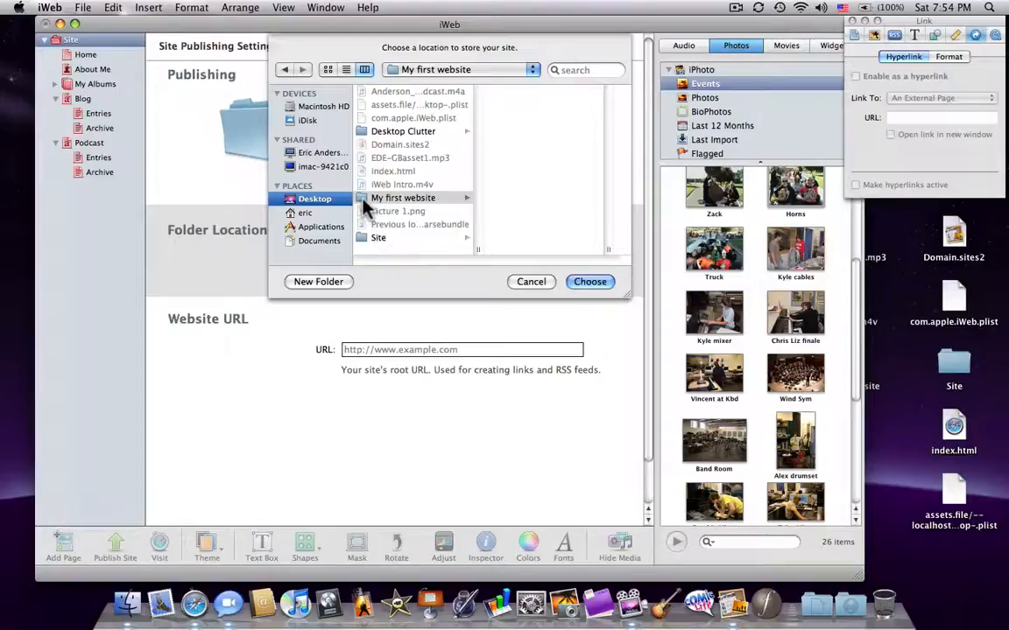
left_click(585, 282)
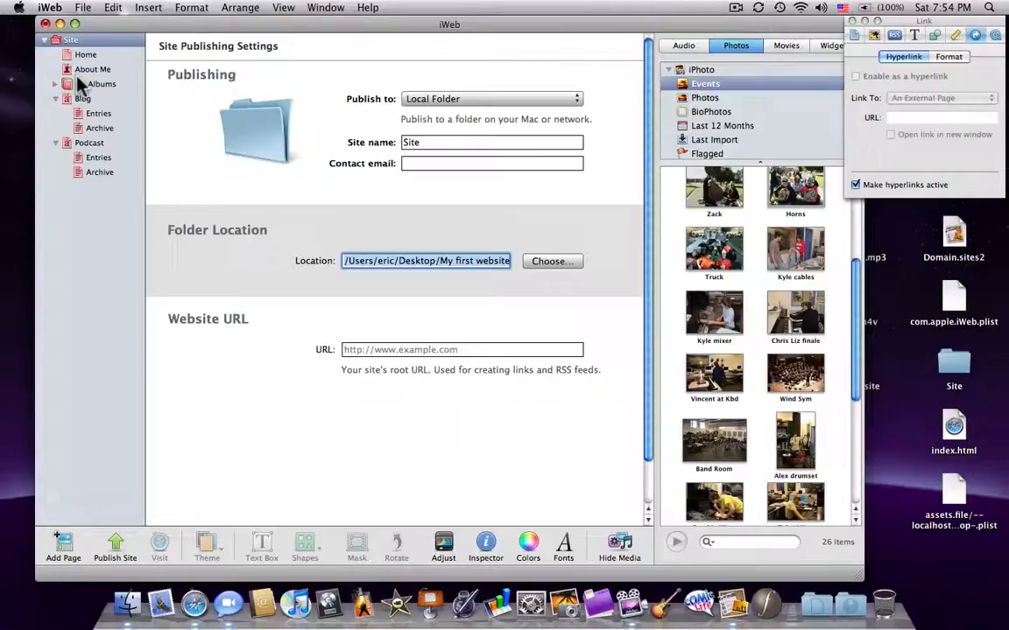
Publish the site to the chosen folder and visit the published site in the browser.
left_click(116, 543)
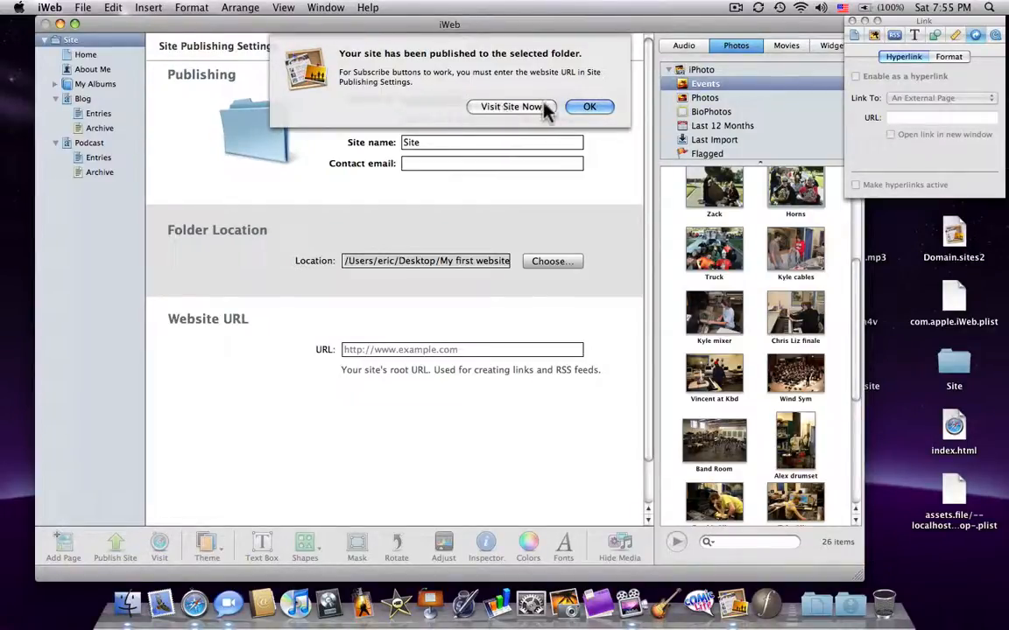
left_click(515, 108)
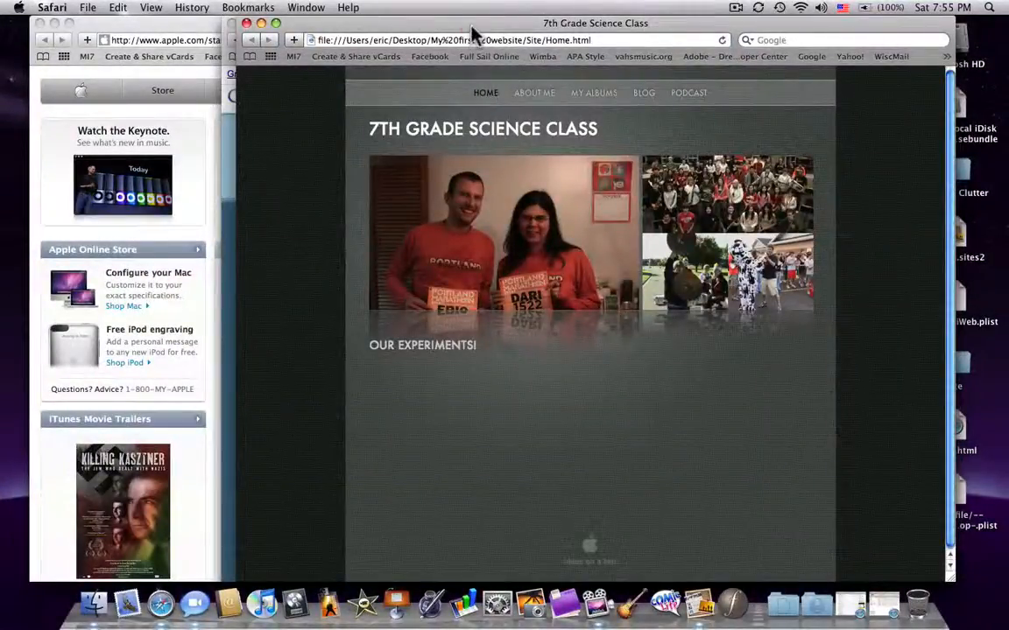
left_click_drag(423, 22, 372, 18)
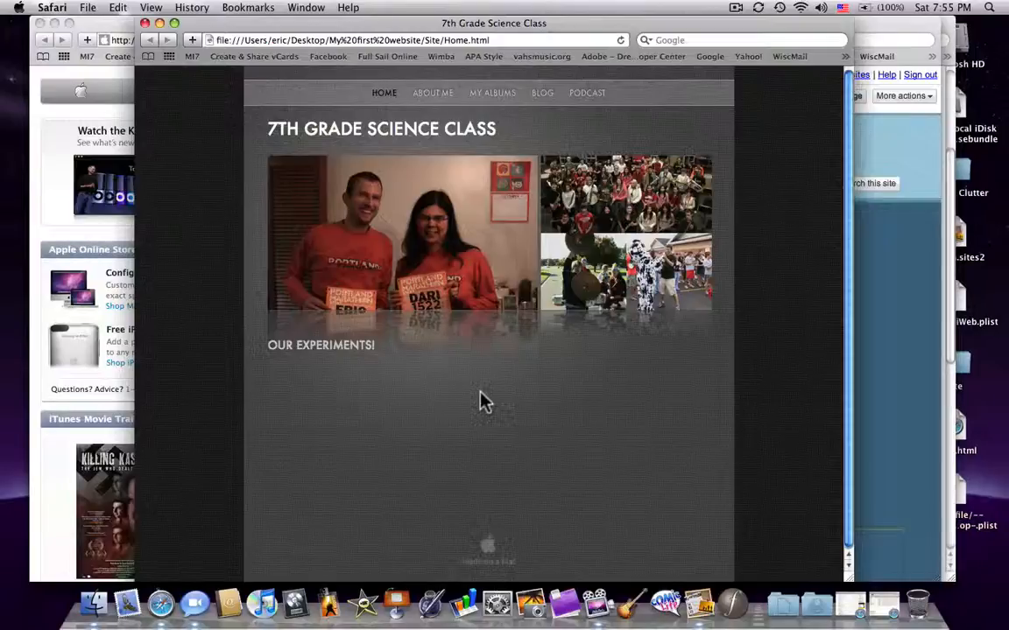
Look through the published site's About Me and My Albums pages, and page through the Bio Photos album.
left_click(437, 95)
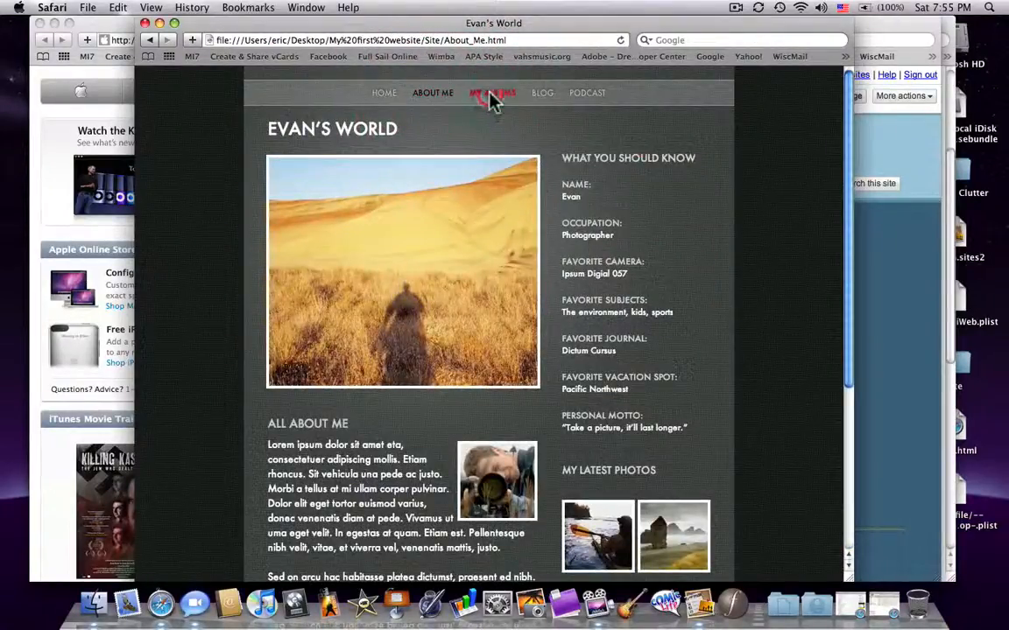
left_click(491, 98)
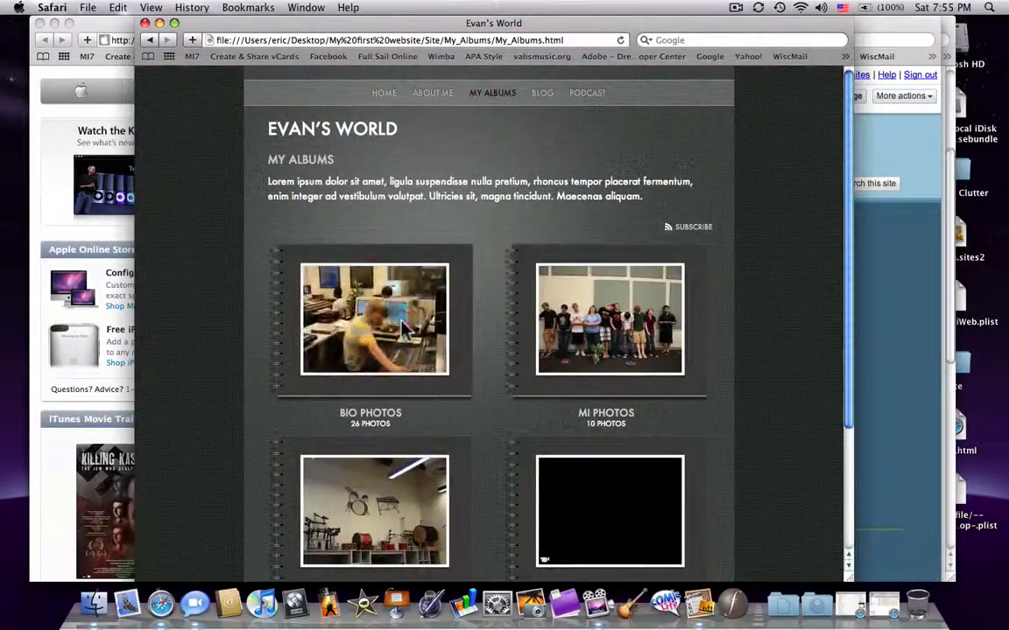
left_click(403, 329)
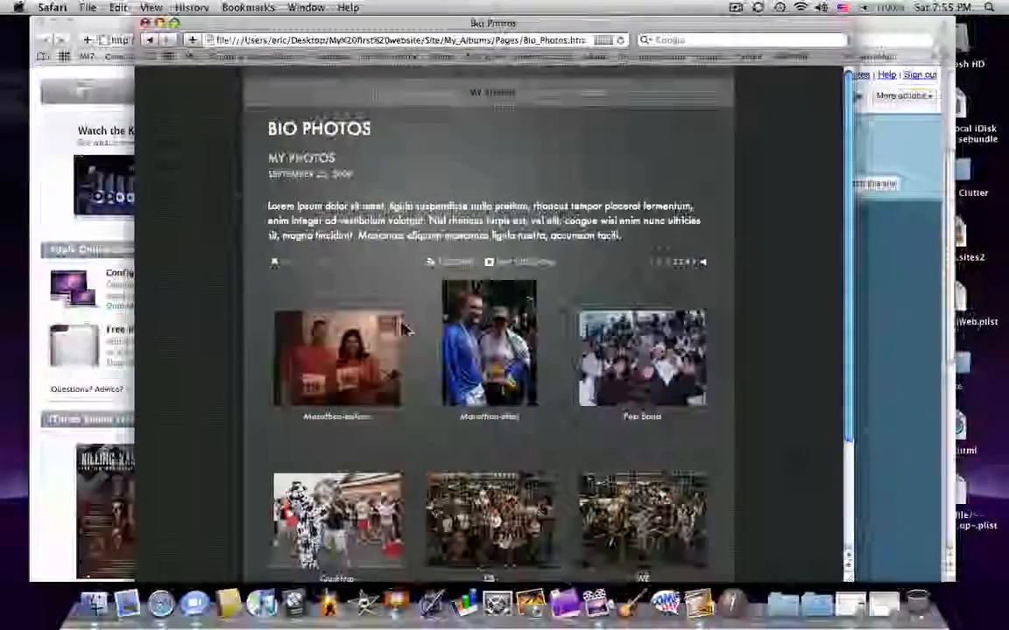
scroll(403, 330, "down", 4)
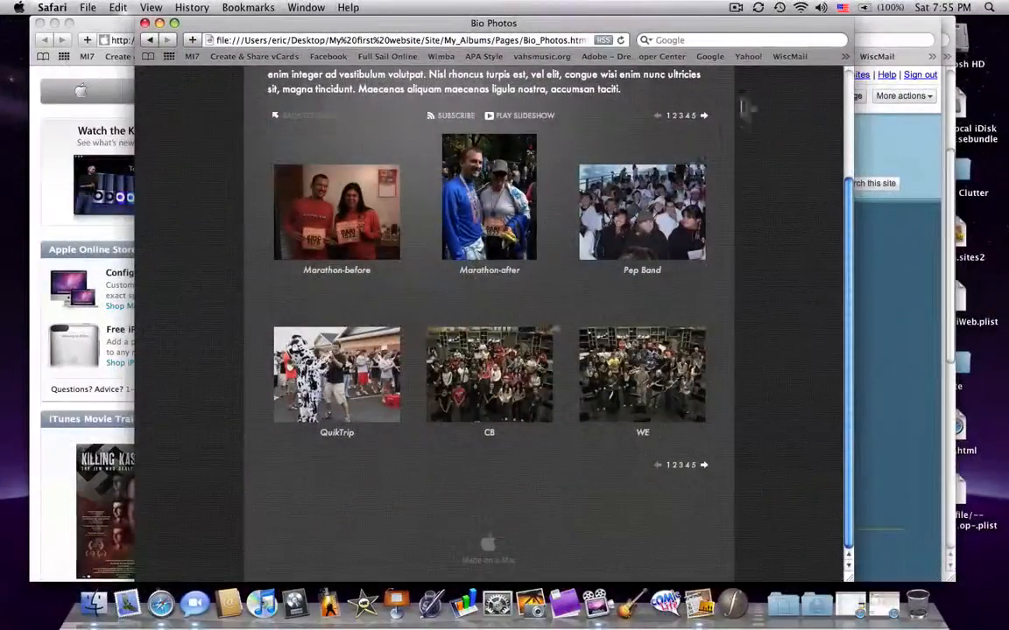
left_click(704, 120)
left_click(706, 123)
left_click(706, 118)
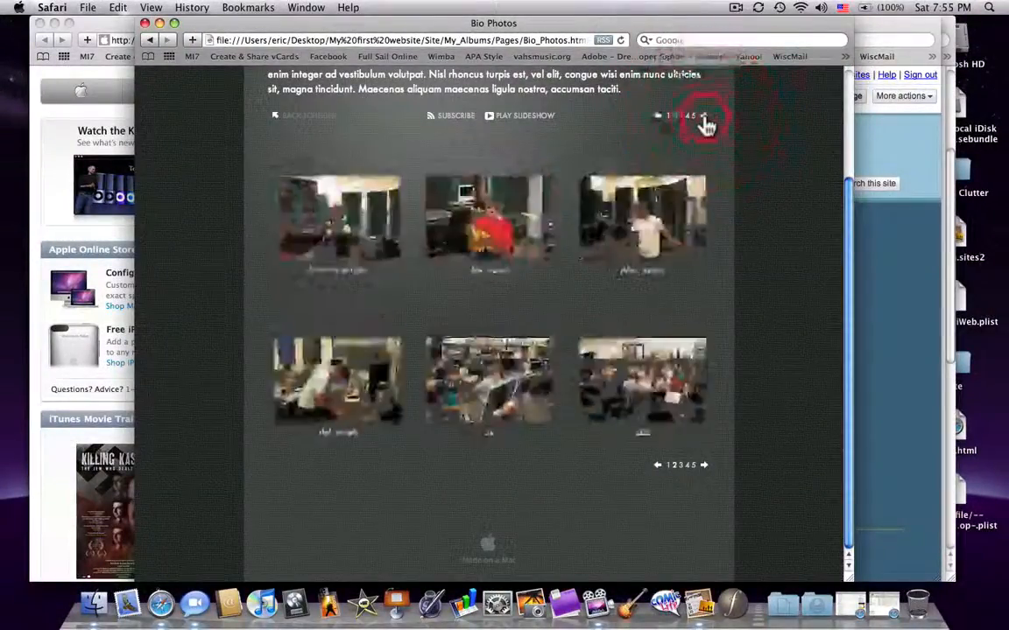
scroll(706, 117, "up", 4)
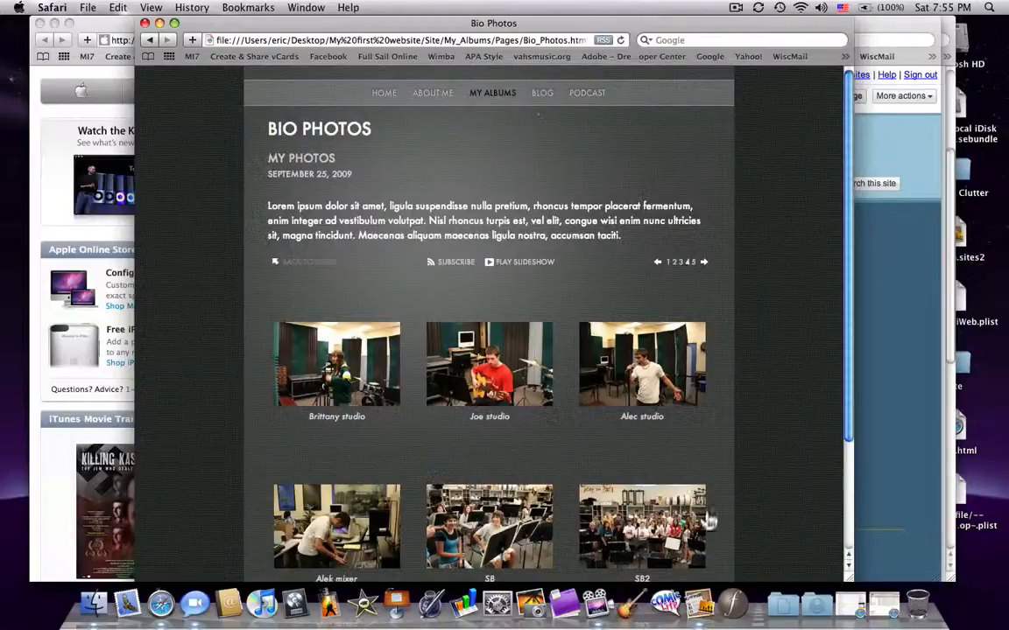
Switch back to iWeb and change the Home page heading below the photos to "OUR LAB REPORTS!".
left_click(700, 610)
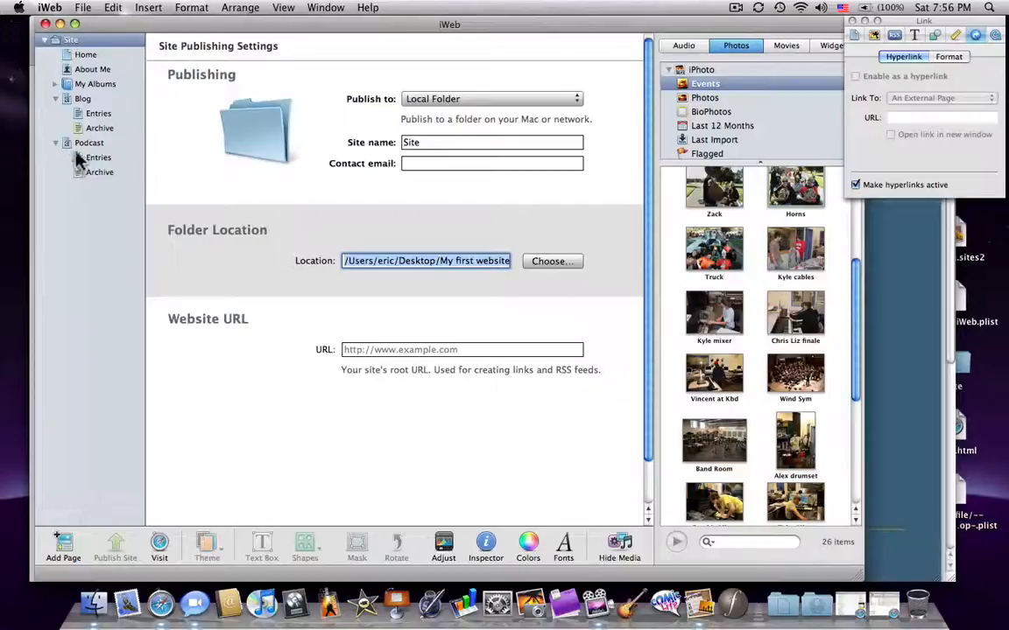
left_click(86, 55)
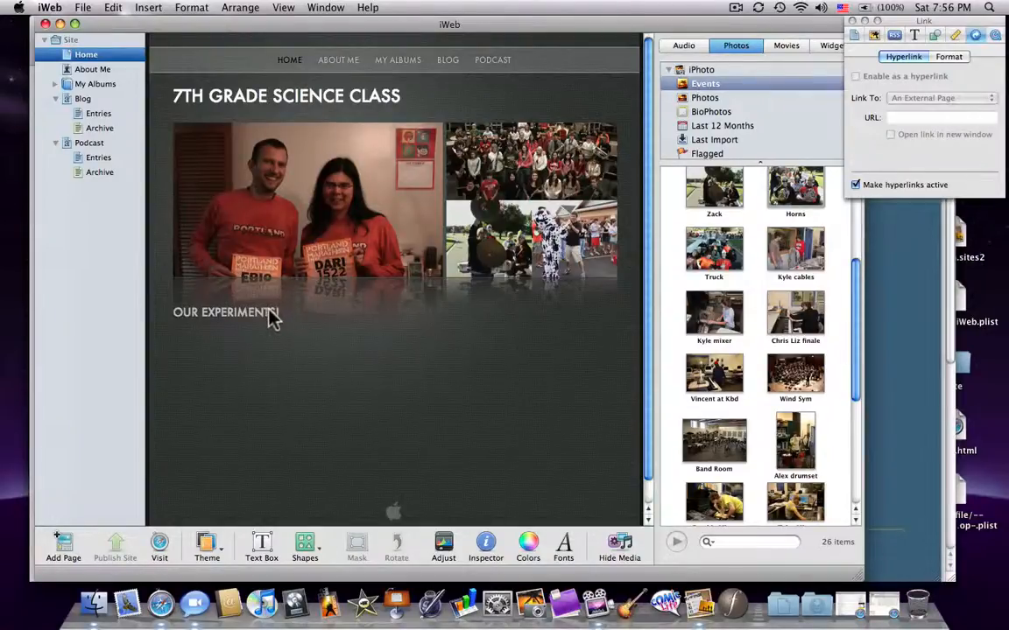
left_click(273, 312)
left_click(287, 313)
type("!")
left_click_drag(287, 312, 142, 316)
type("OUR LAB RE")
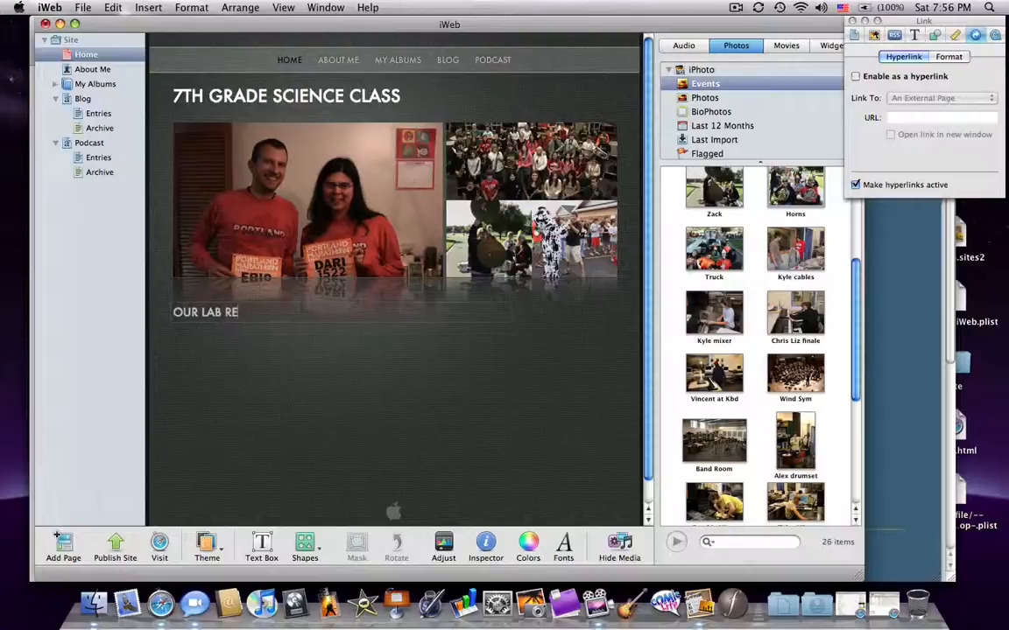
type("PORTS!")
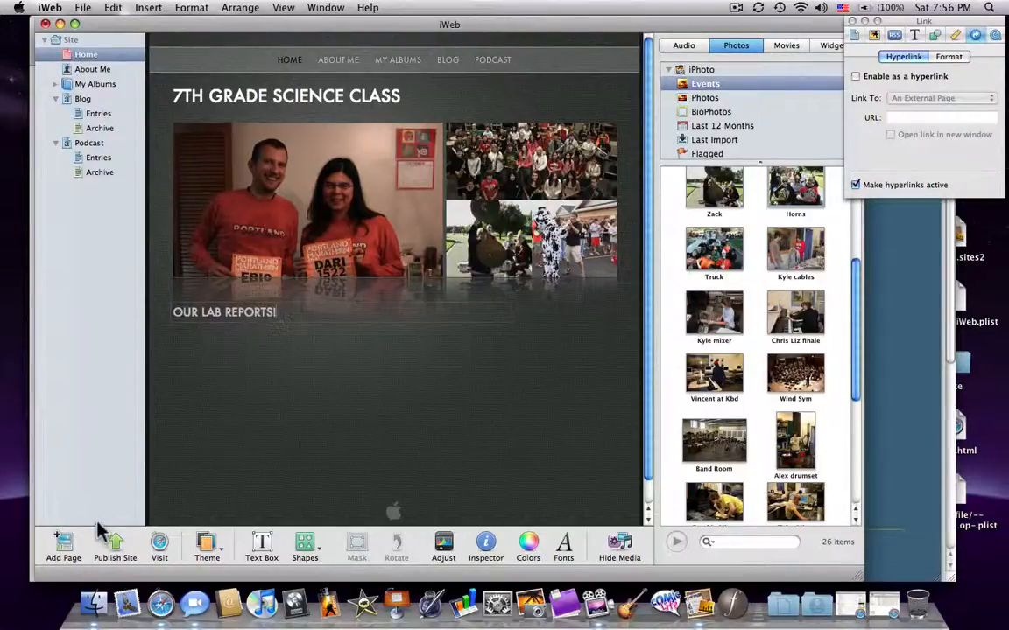
left_click(88, 413)
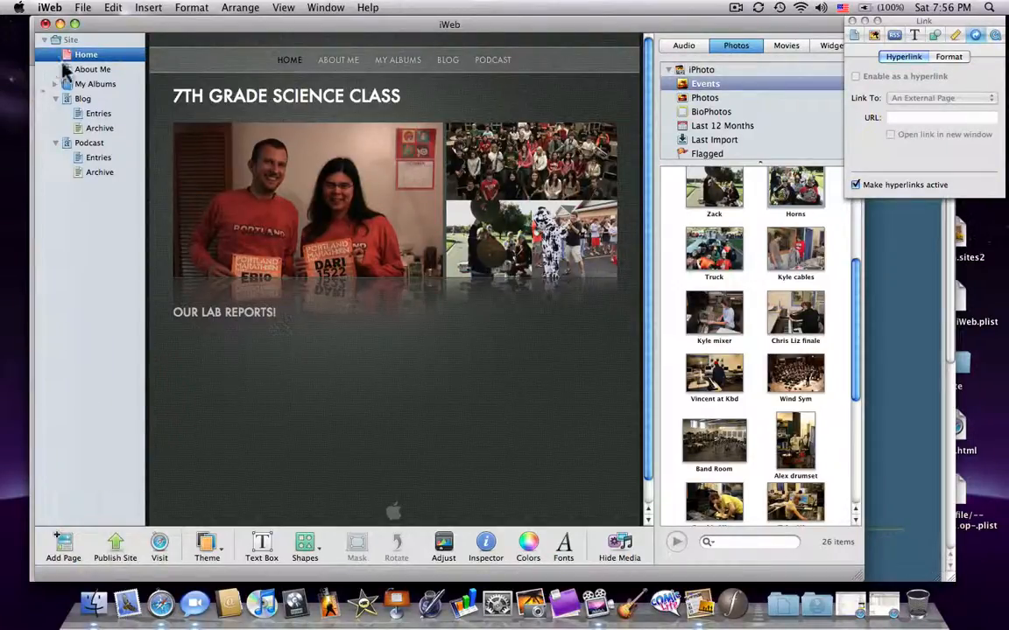
Publish the updated site to the same folder and dismiss the completion message.
left_click(115, 548)
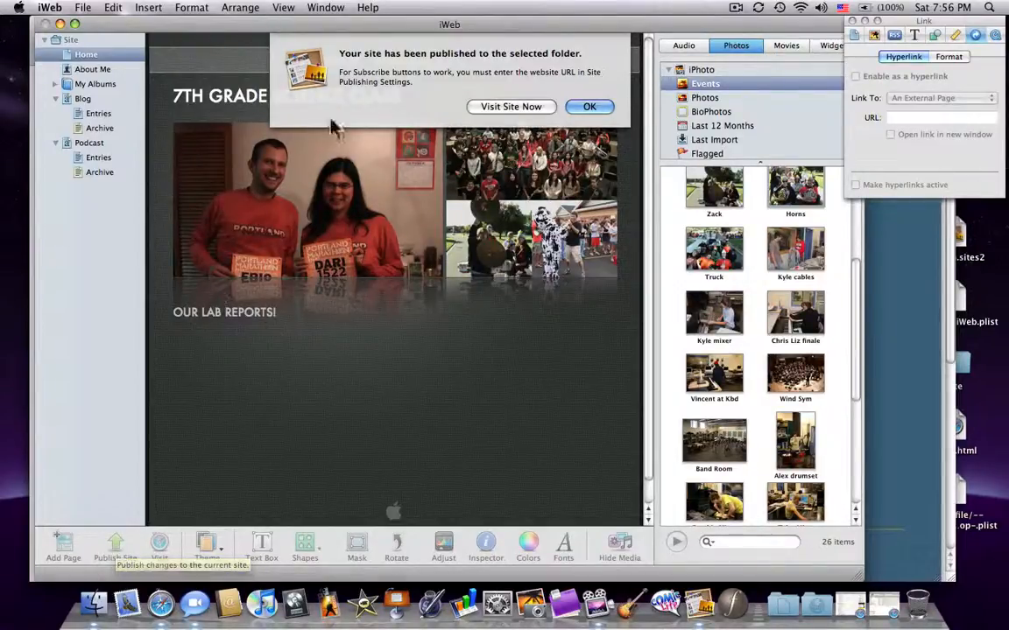
left_click(587, 108)
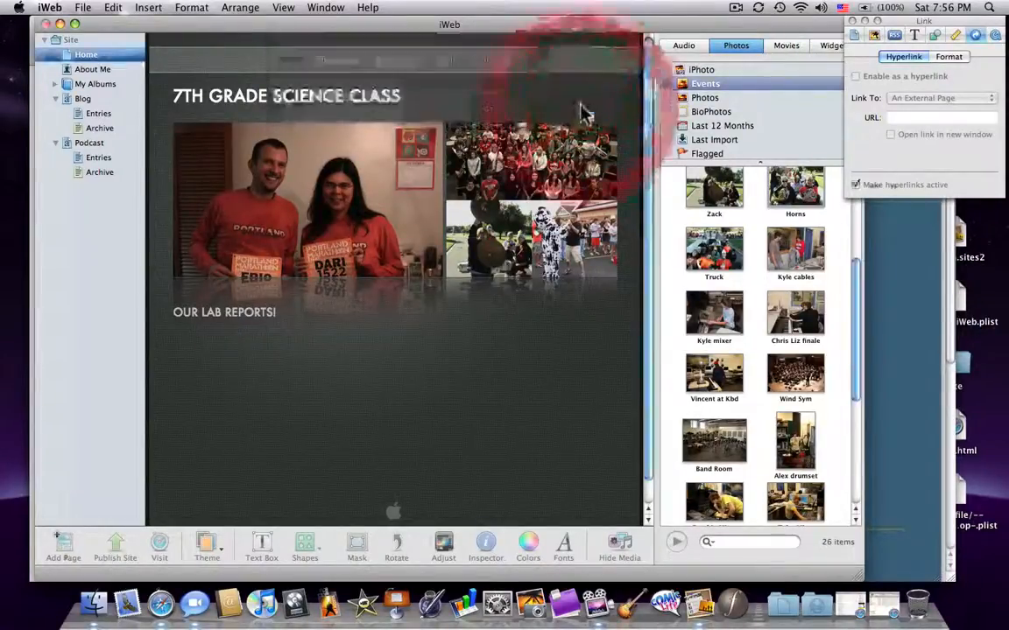